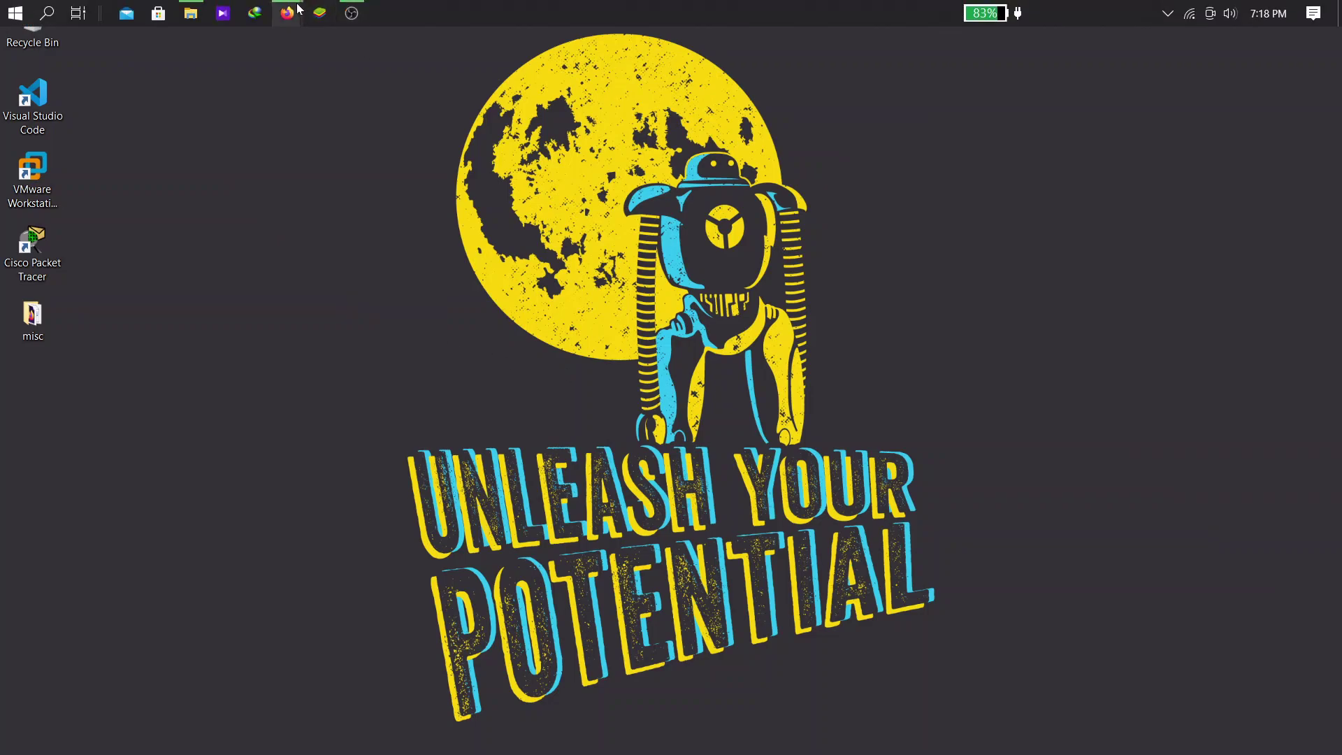
Bring up the MAY-JUNE 2015 practical PDF and scroll down to its folder-creation instructions
mouse_move(287, 12)
left_click(203, 99)
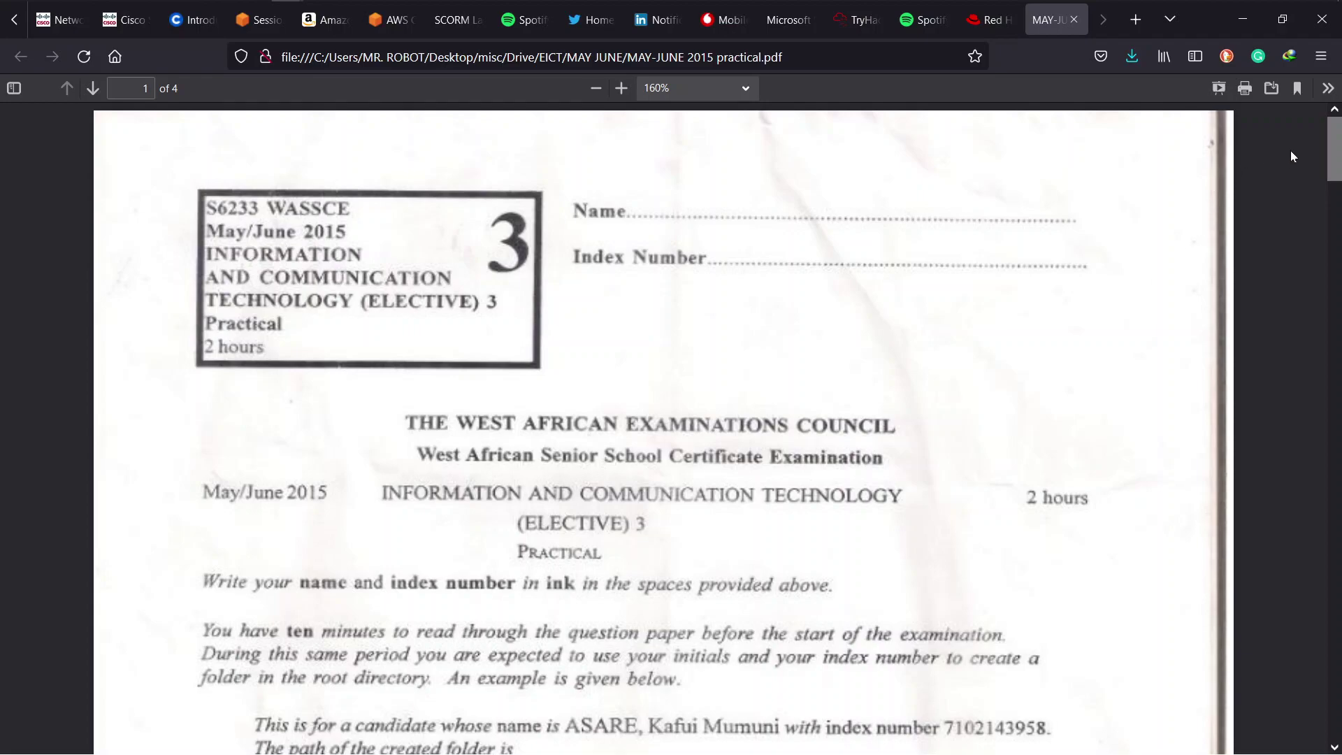
mouse_move(1330, 161)
left_mouse_down()
mouse_move(1327, 205)
mouse_move(1329, 176)
left_mouse_up()
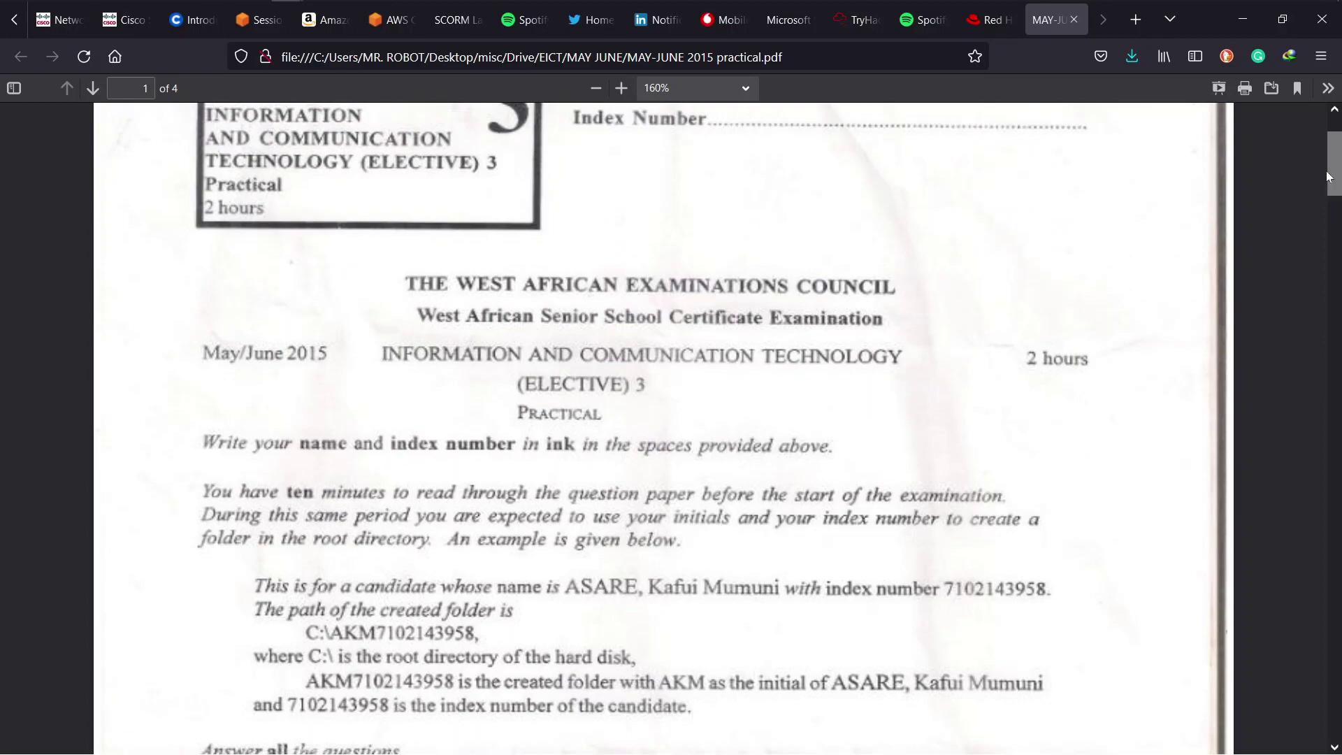
left_click_drag(1333, 177, 1332, 185)
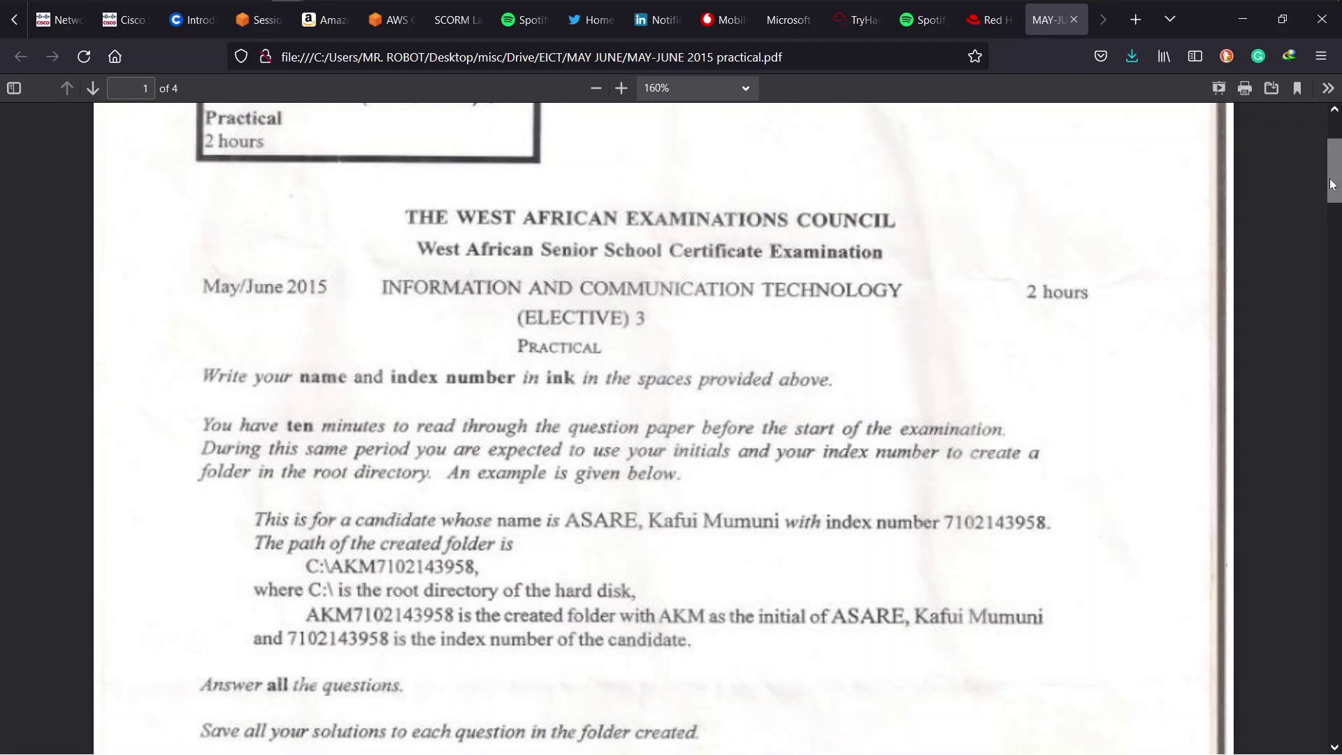
left_click_drag(1332, 185, 1332, 191)
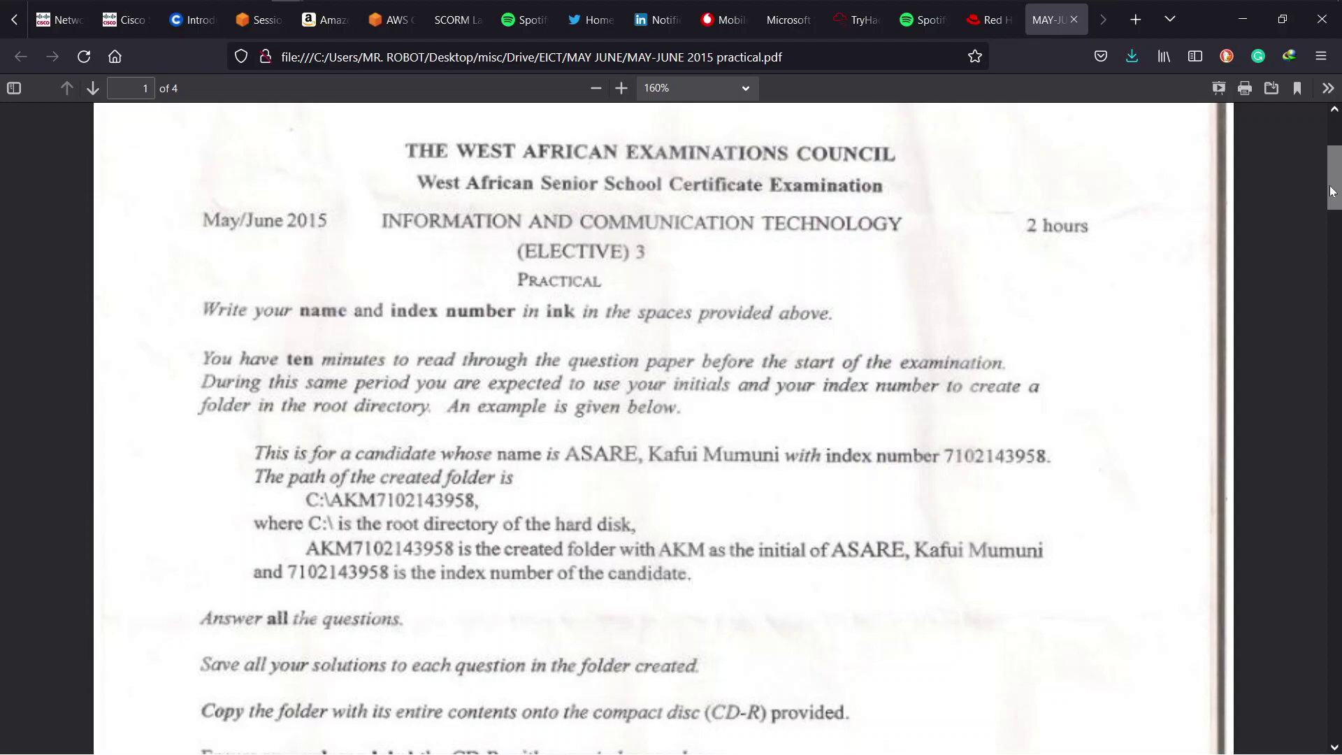
left_click_drag(1331, 191, 1331, 204)
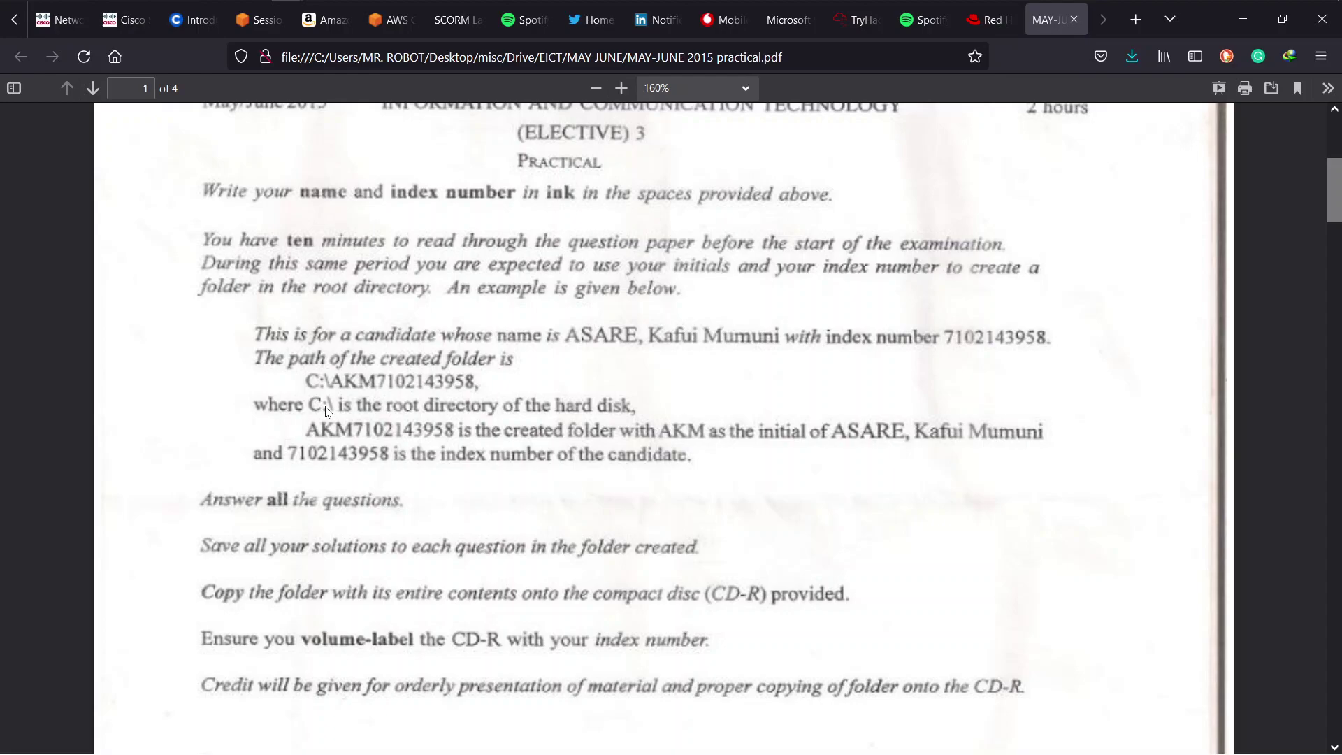
Open Local Disk (C:) in a new File Explorer window via This PC
key("super+e")
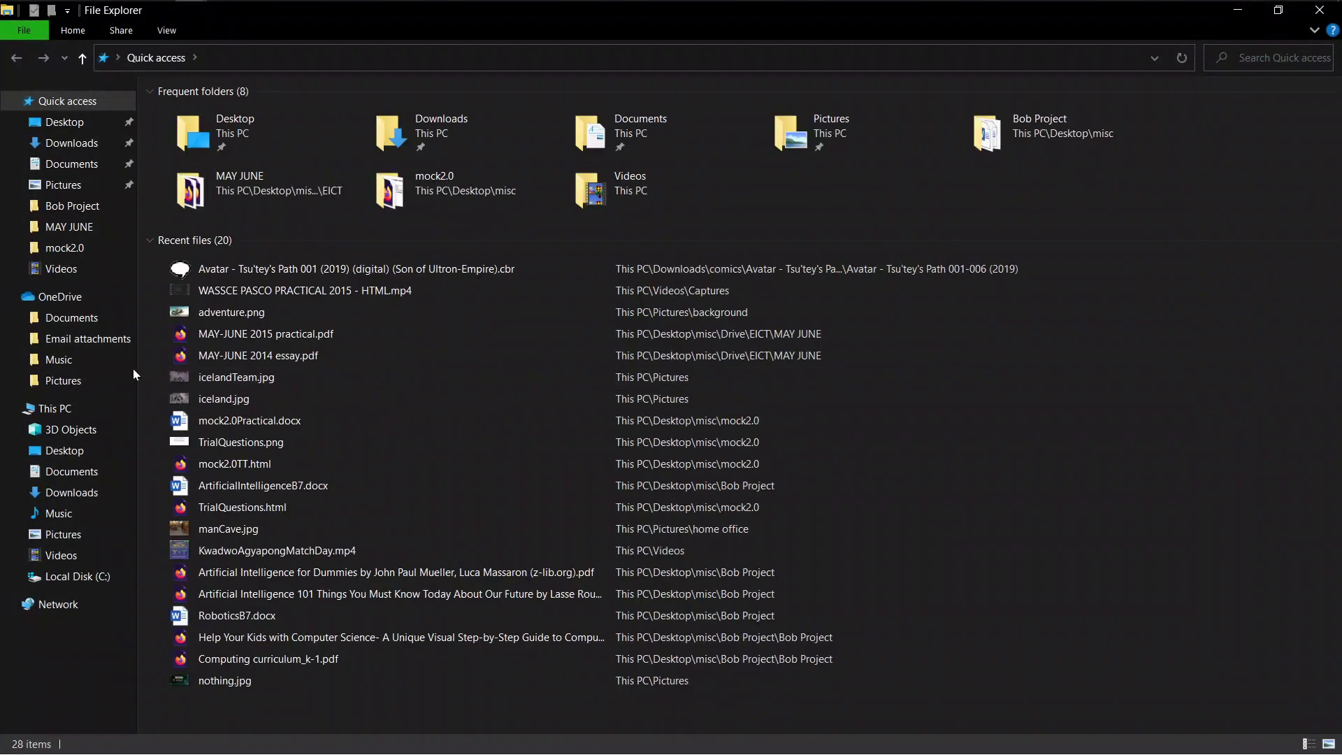
left_click(97, 409)
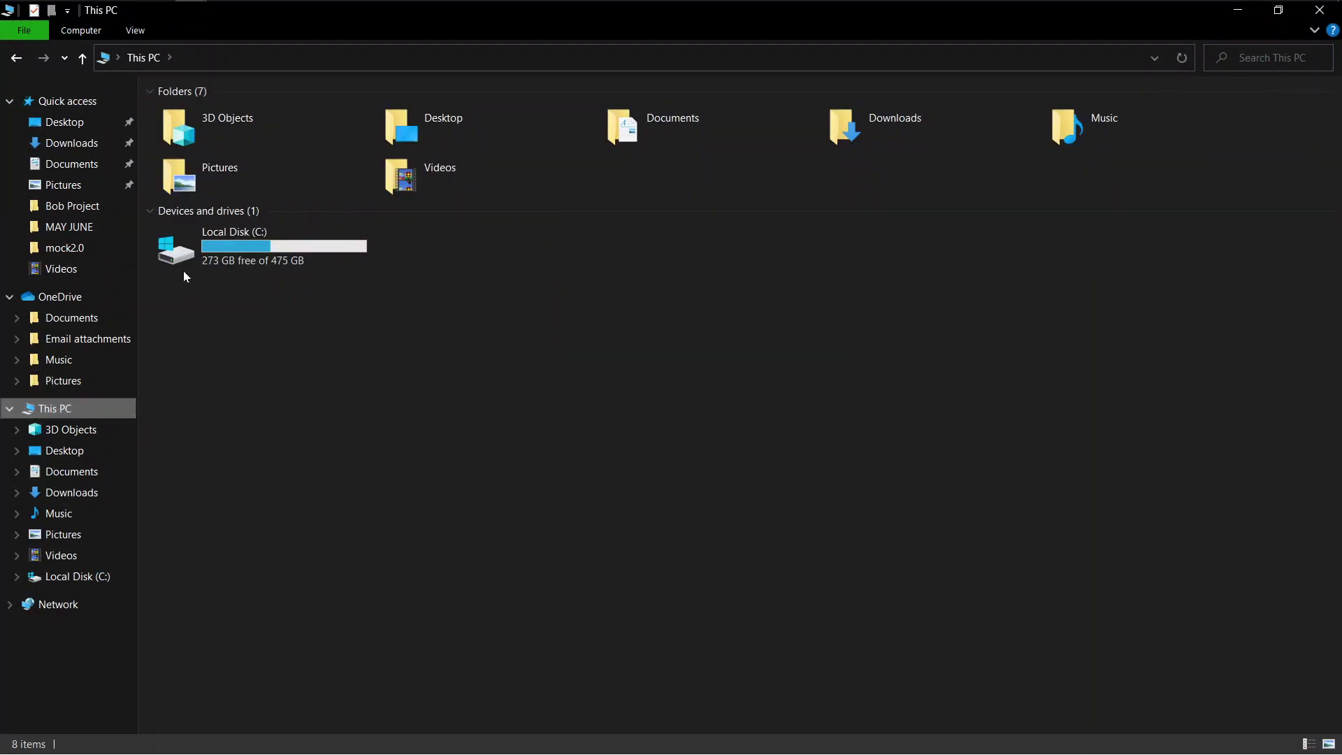
double_click(272, 262)
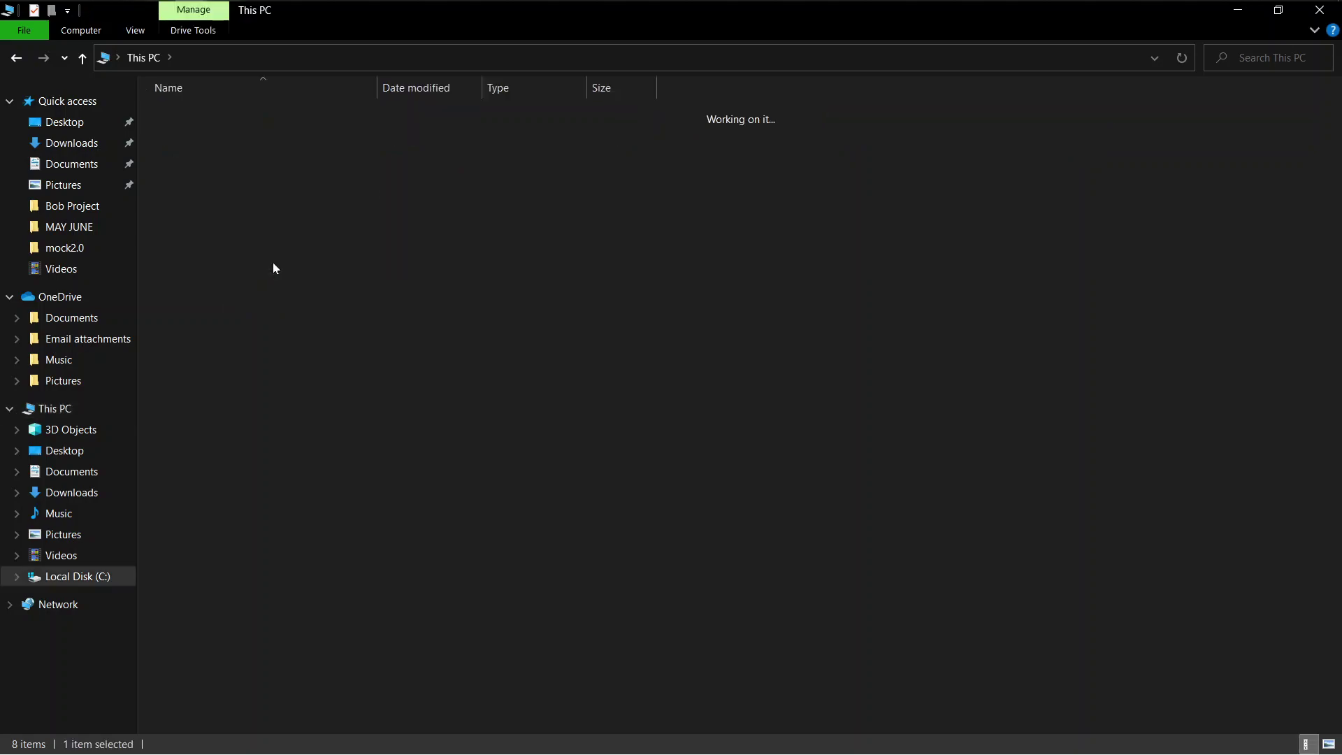
Create a new folder named KA01000101 in the root of C:
right_click(282, 439)
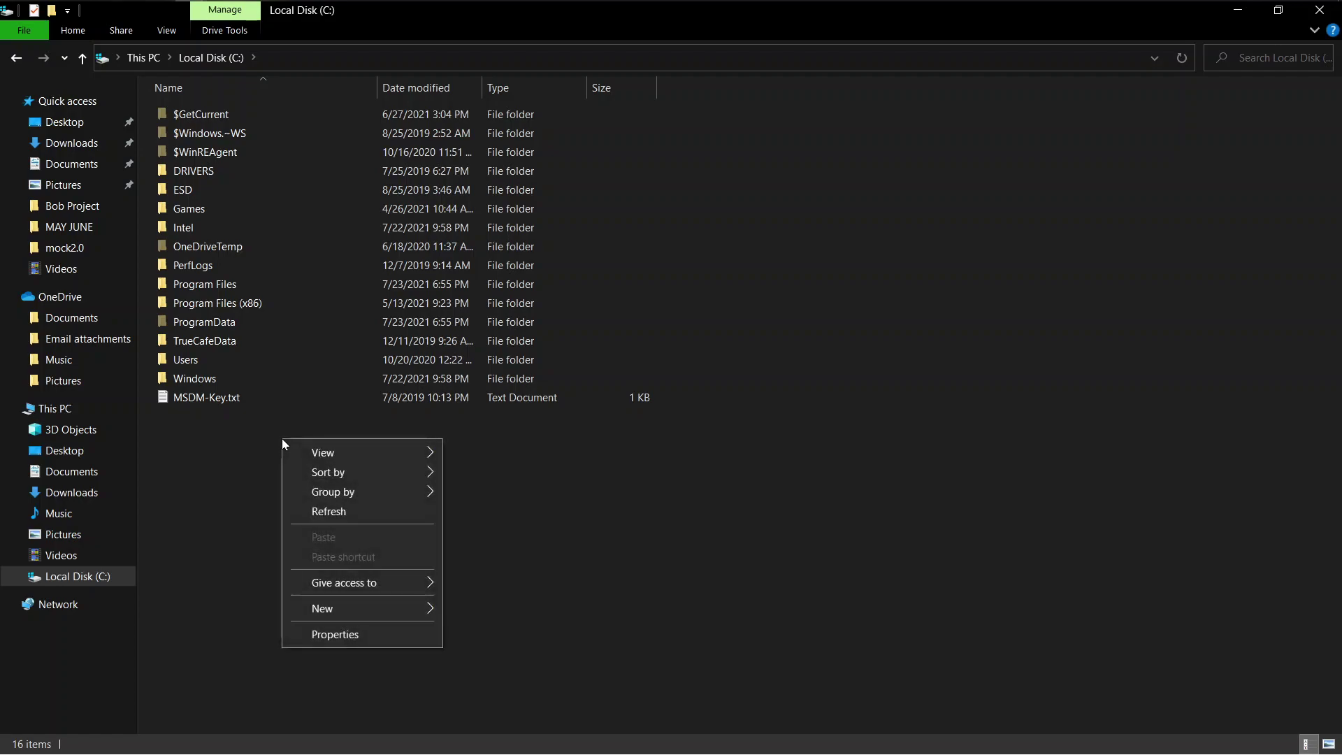
mouse_move(388, 606)
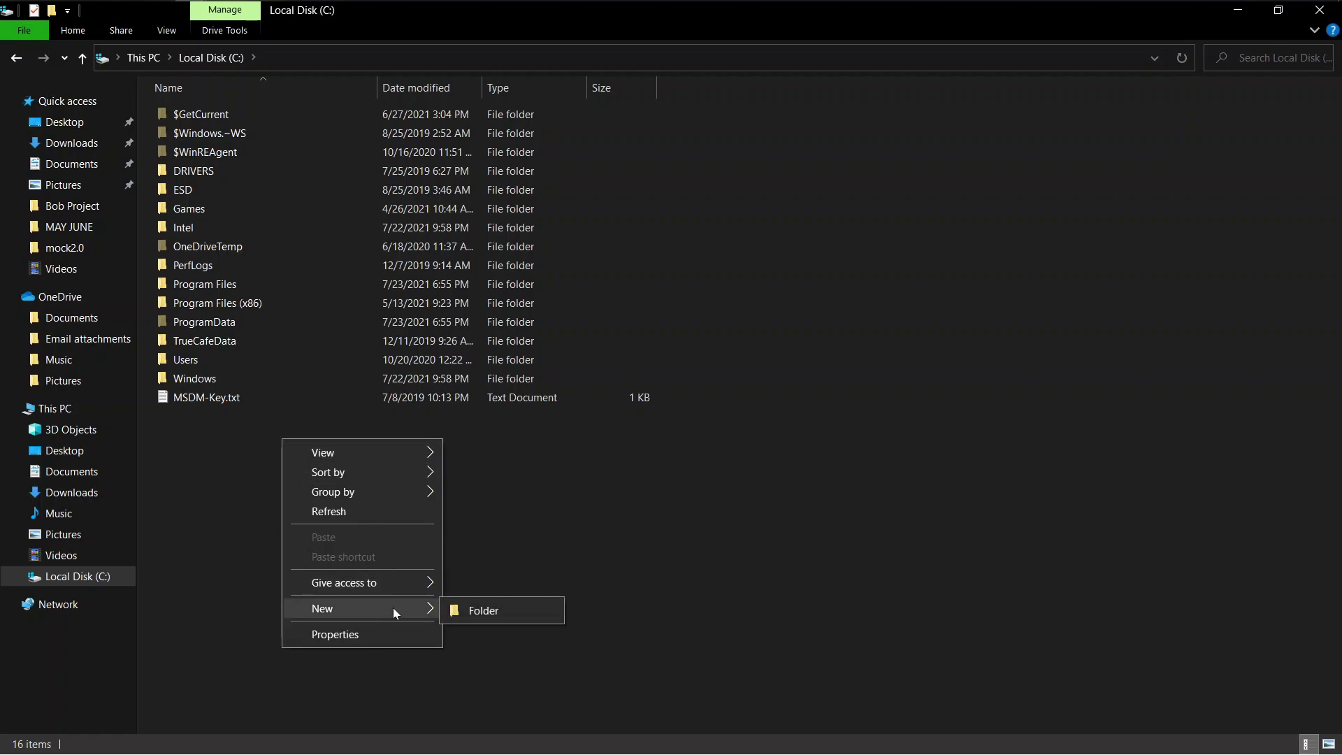
left_click(456, 615)
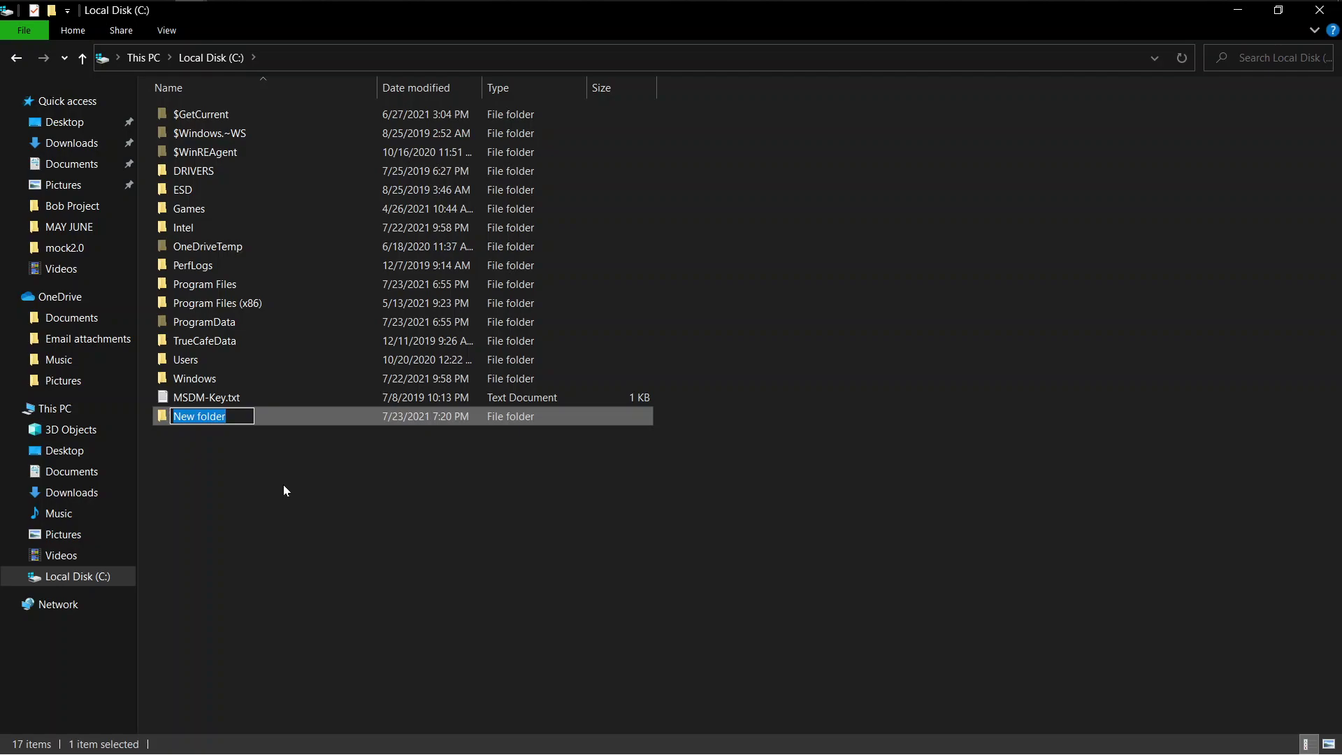
type("KA")
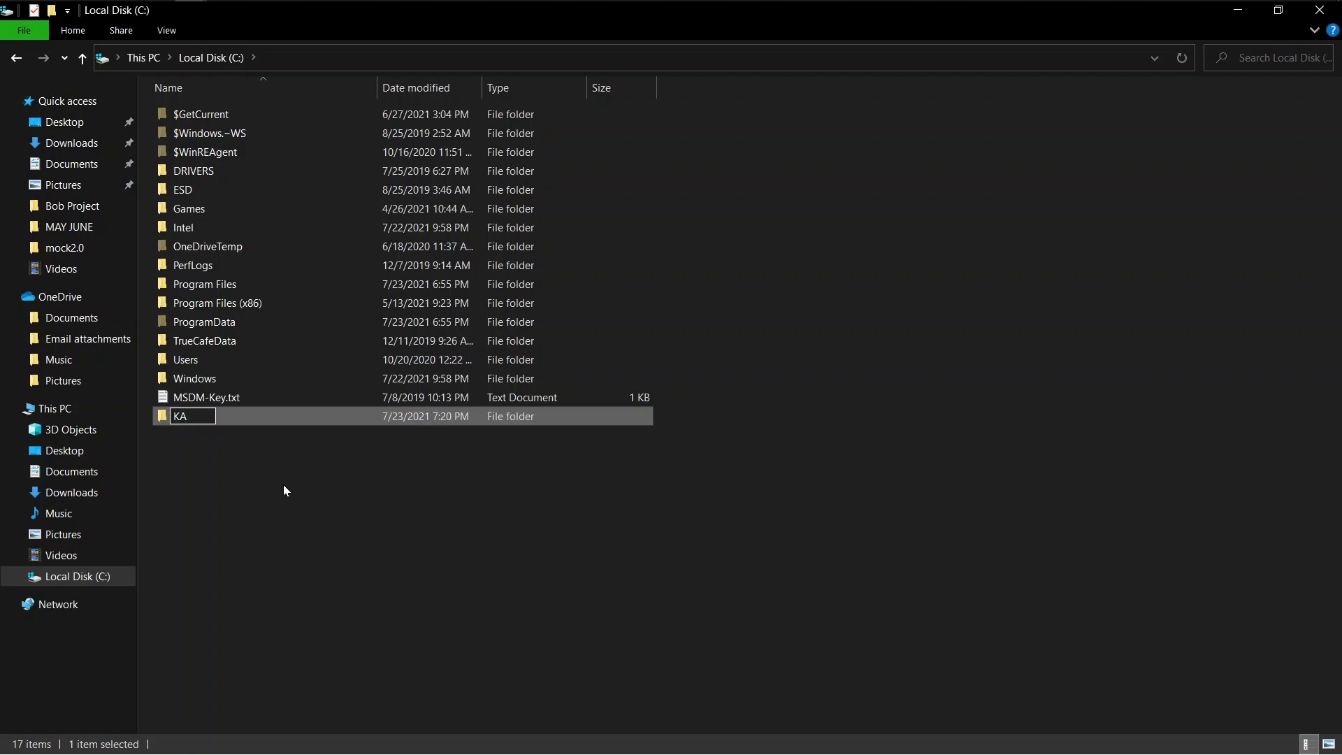
type("01000101")
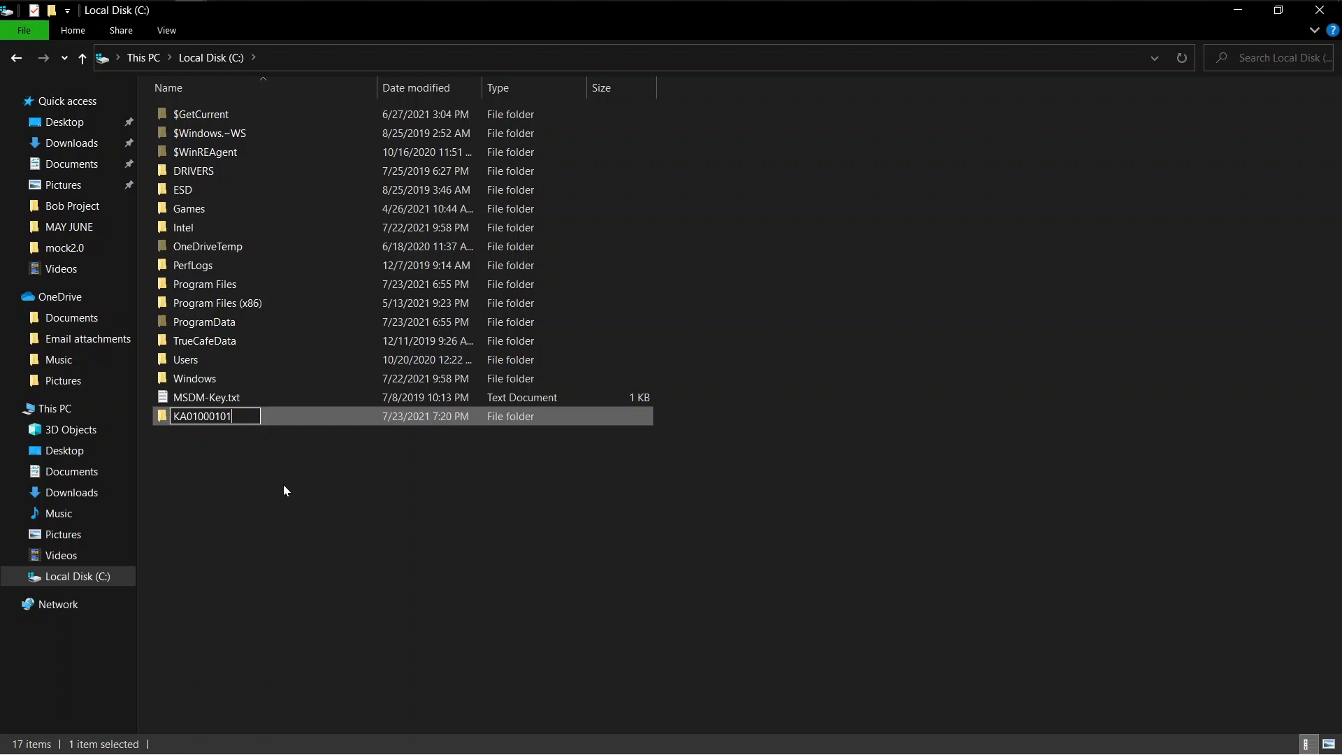
key("Return")
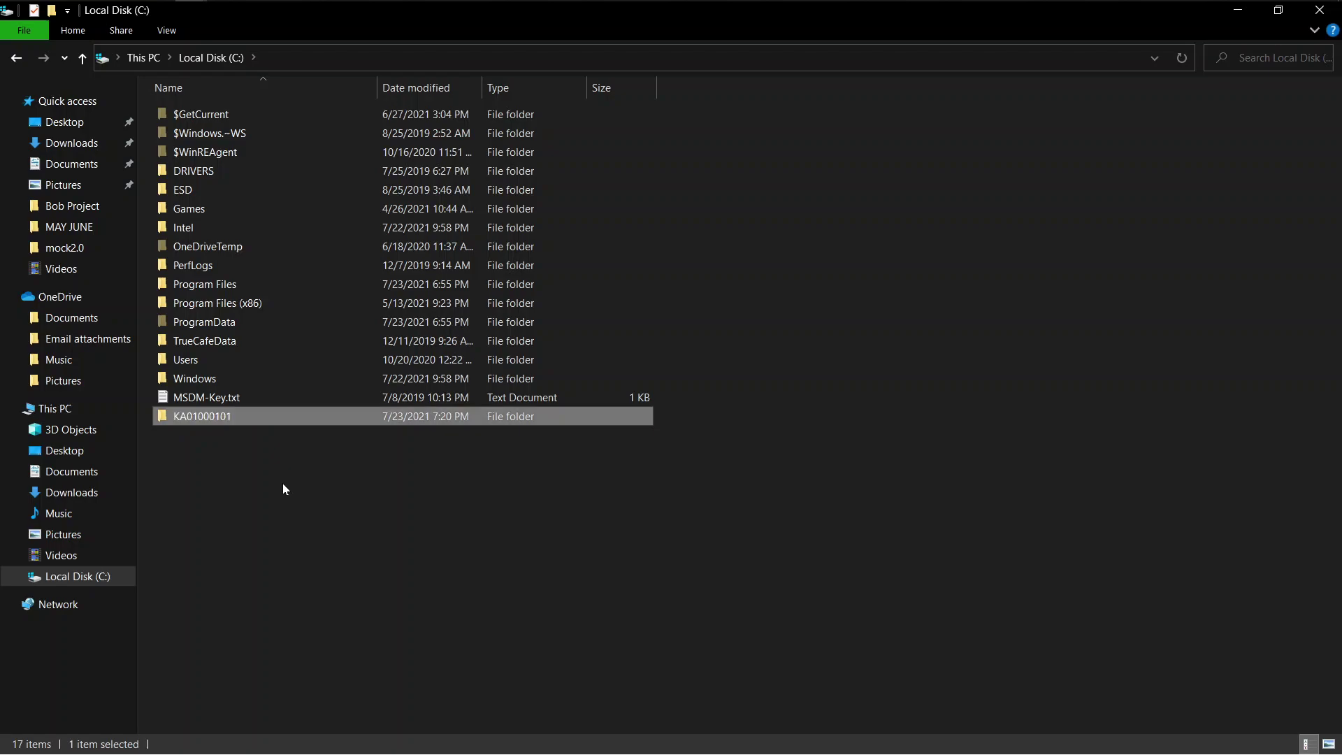
Check that the KA01000101 folder is empty, then minimize File Explorer to return to the exam paper
double_click(244, 422)
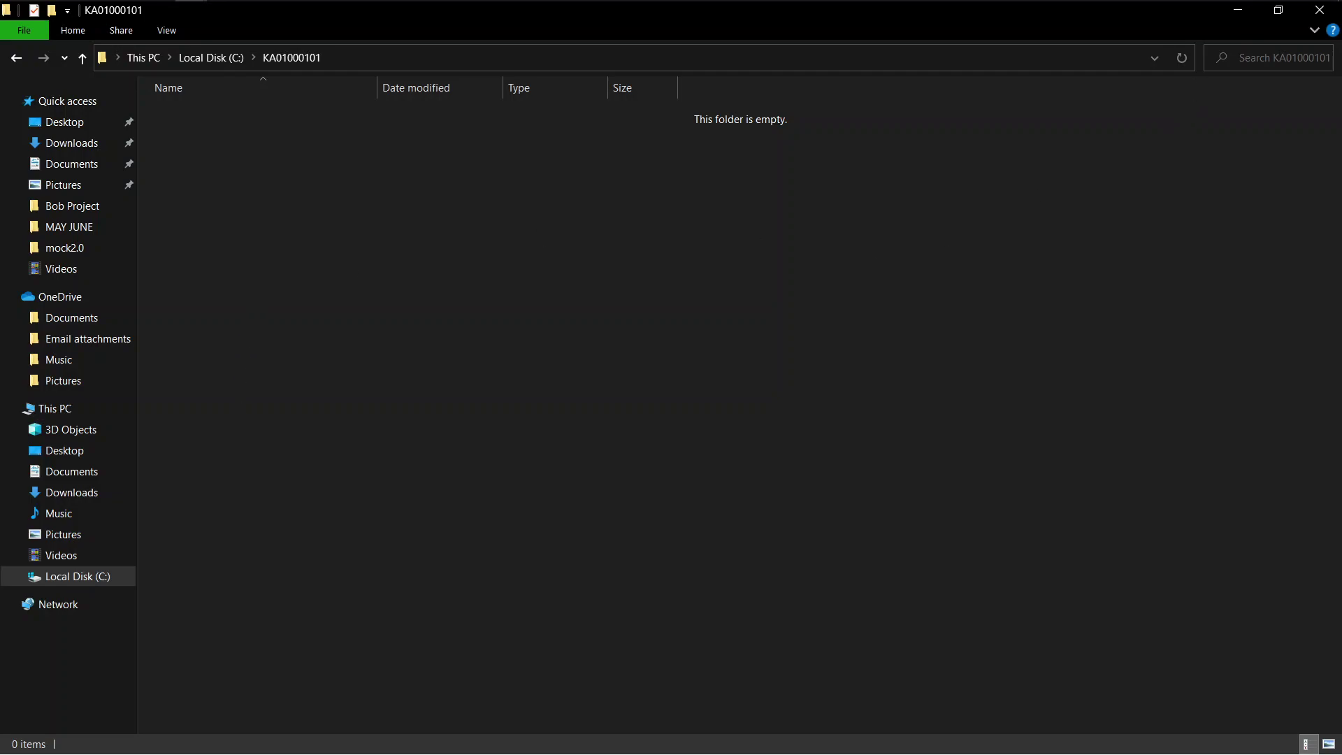
left_click(1240, 17)
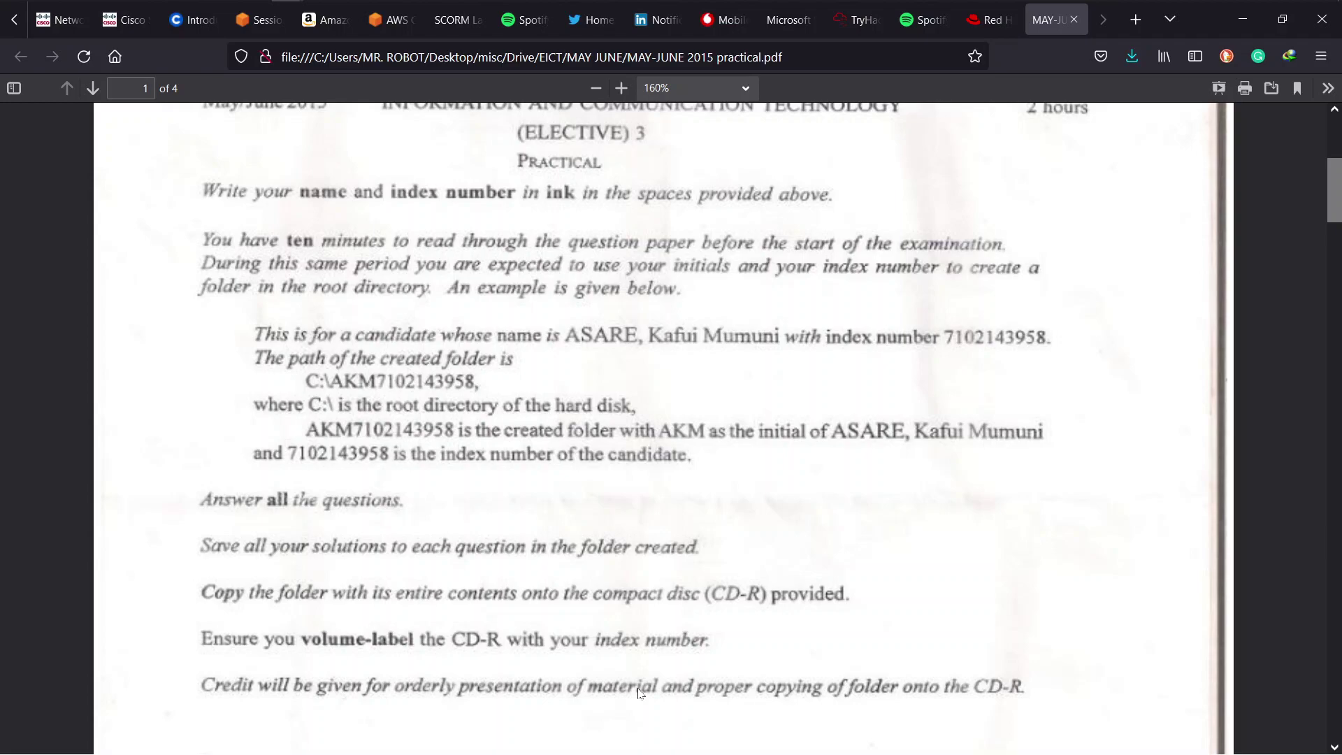
scroll(640, 692, "down", 1)
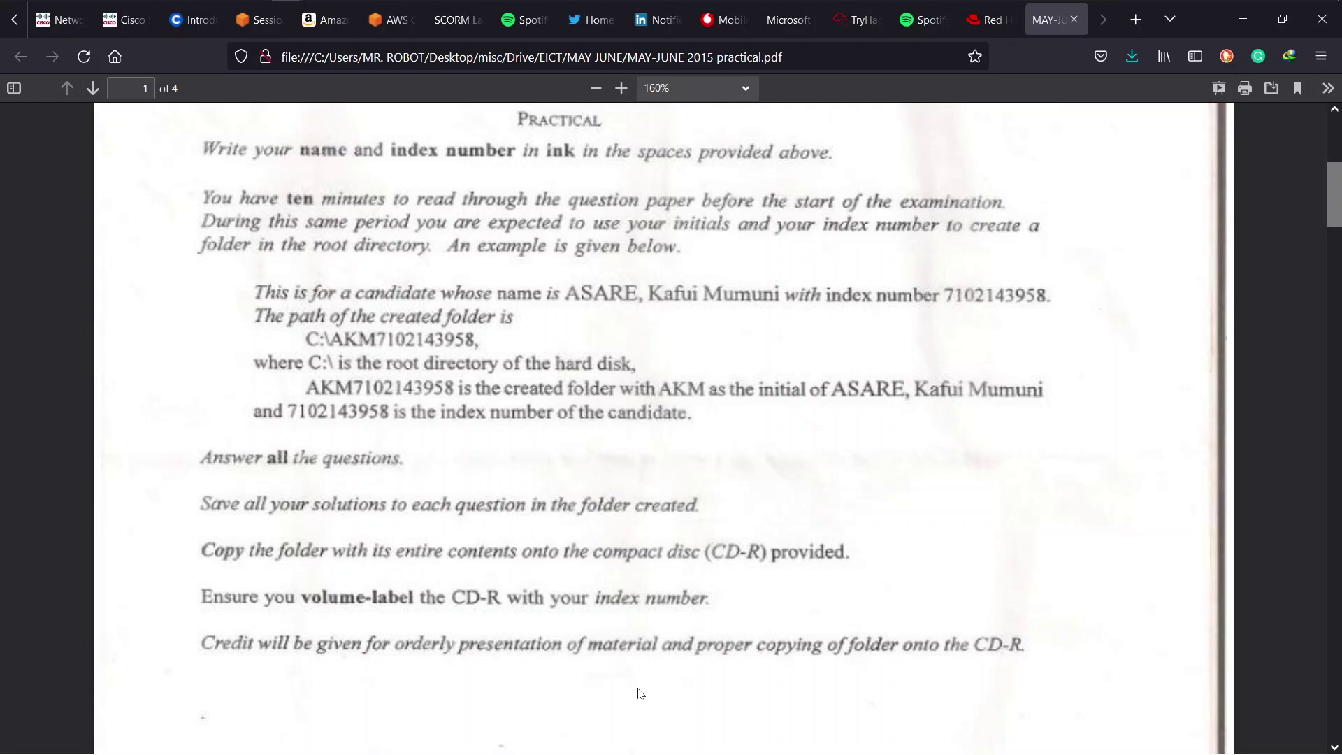
scroll(639, 693, "down", 13)
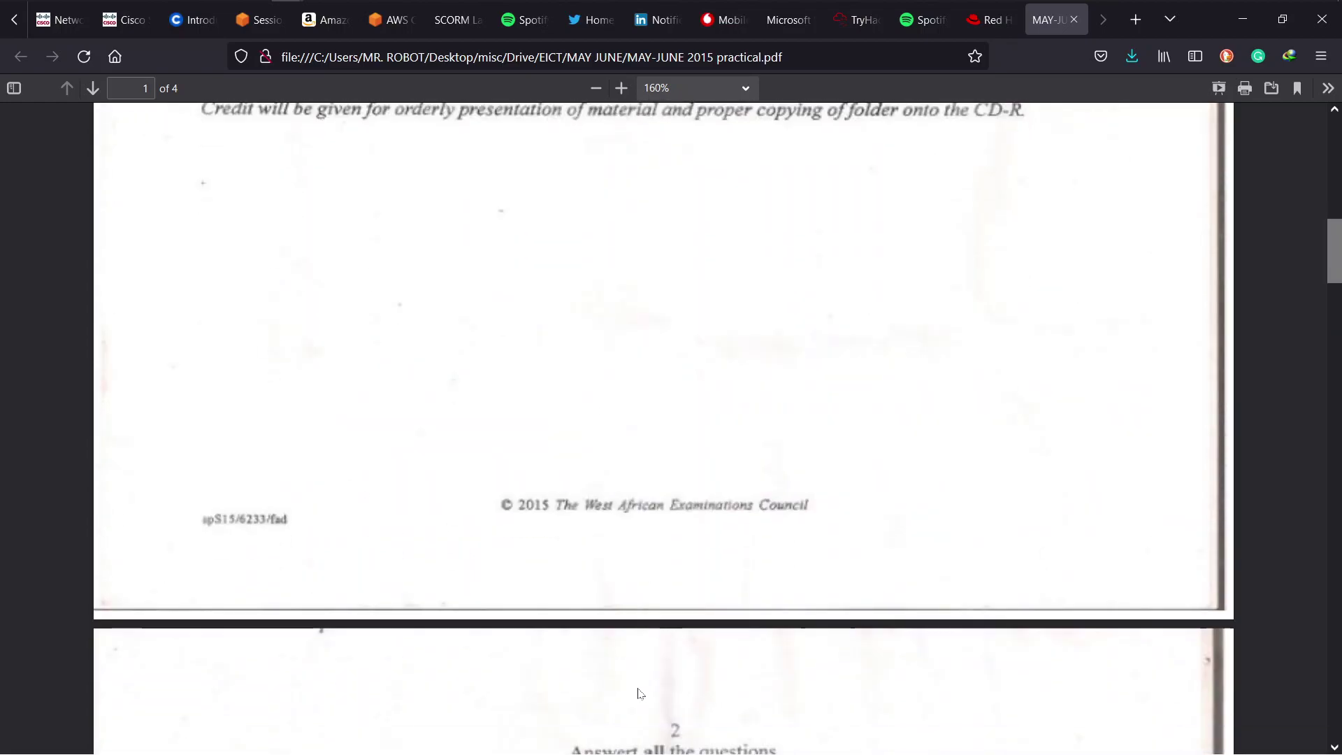
scroll(639, 692, "down", 9)
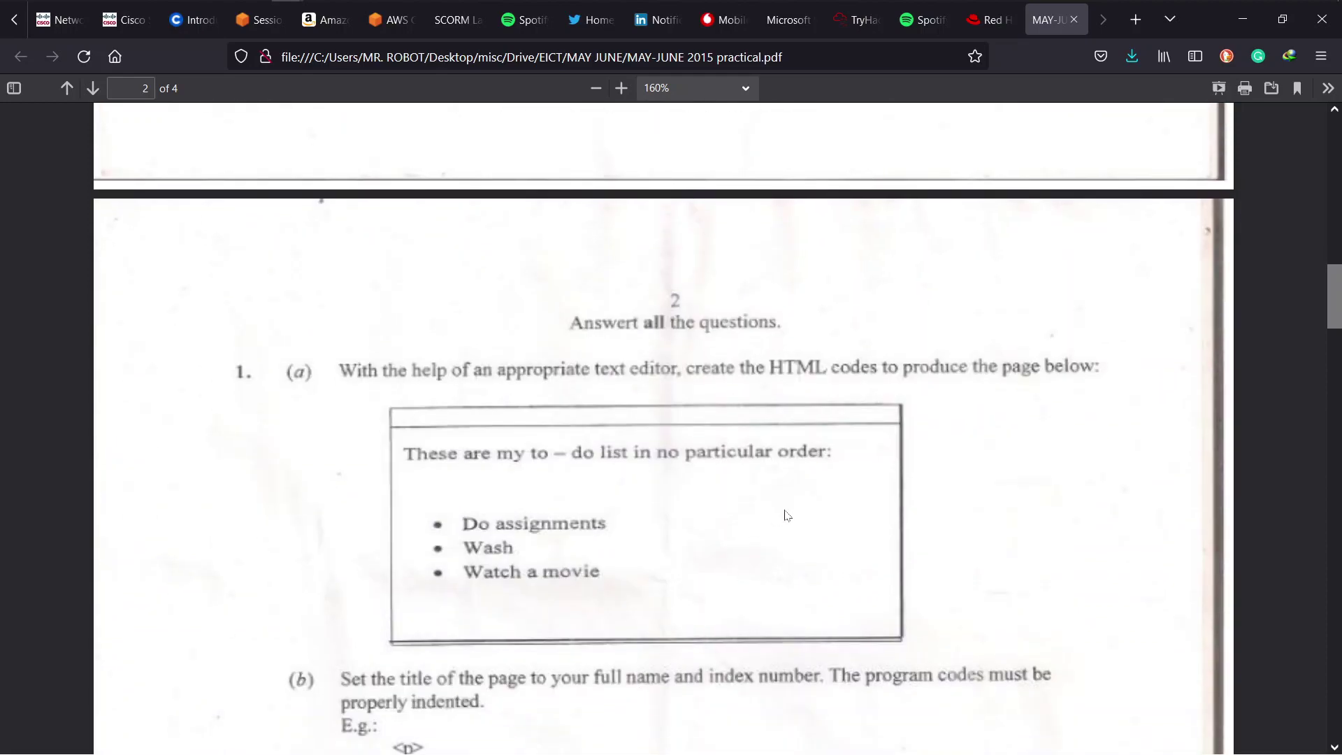
scroll(787, 516, "down", 6)
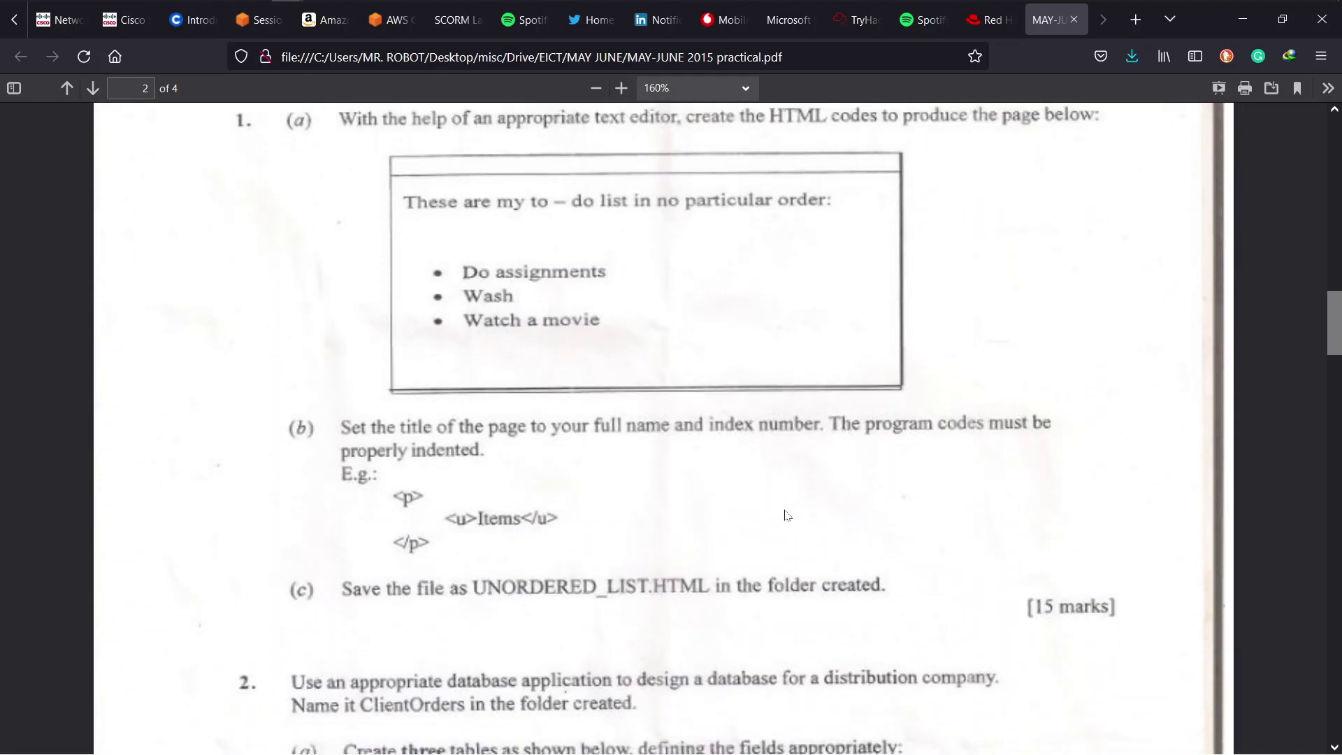
scroll(787, 516, "up", 1)
scroll(787, 516, "down", 14)
scroll(787, 516, "down", 5)
scroll(787, 516, "up", 8)
scroll(787, 516, "down", 20)
scroll(787, 516, "down", 19)
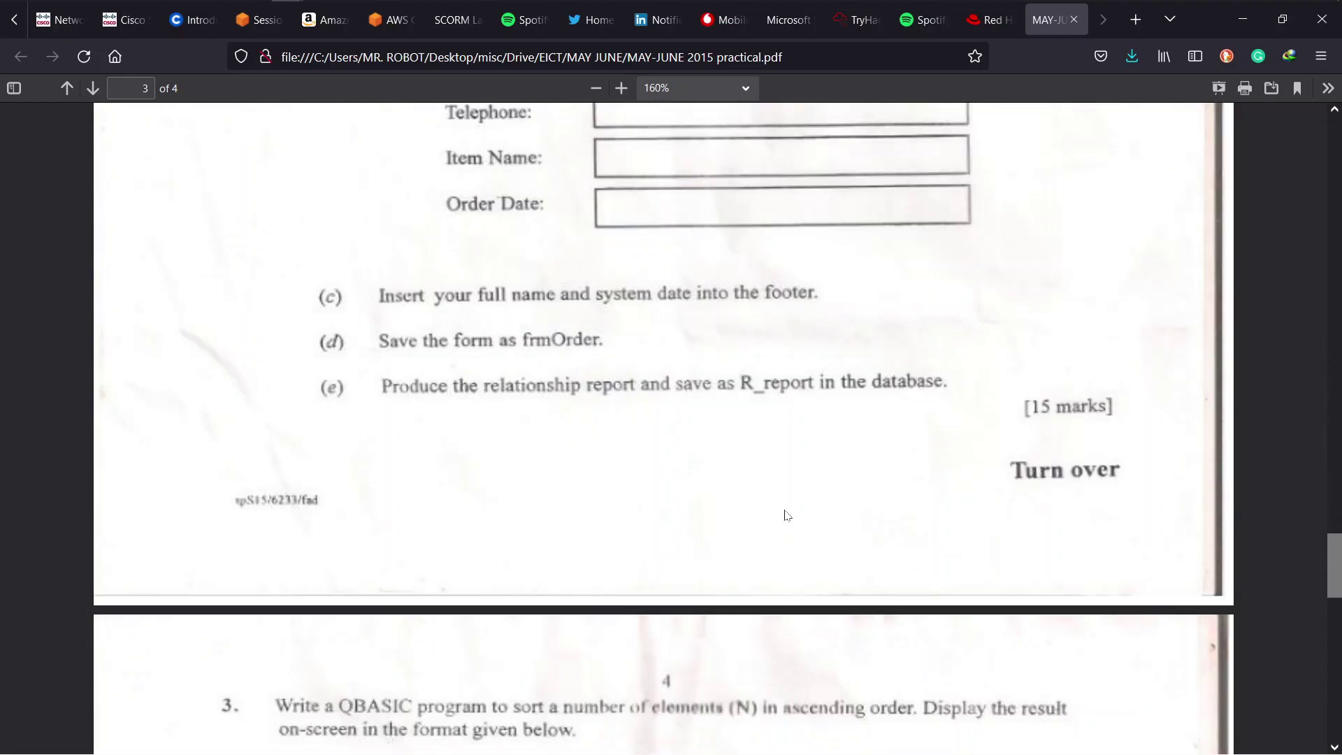
scroll(787, 516, "down", 9)
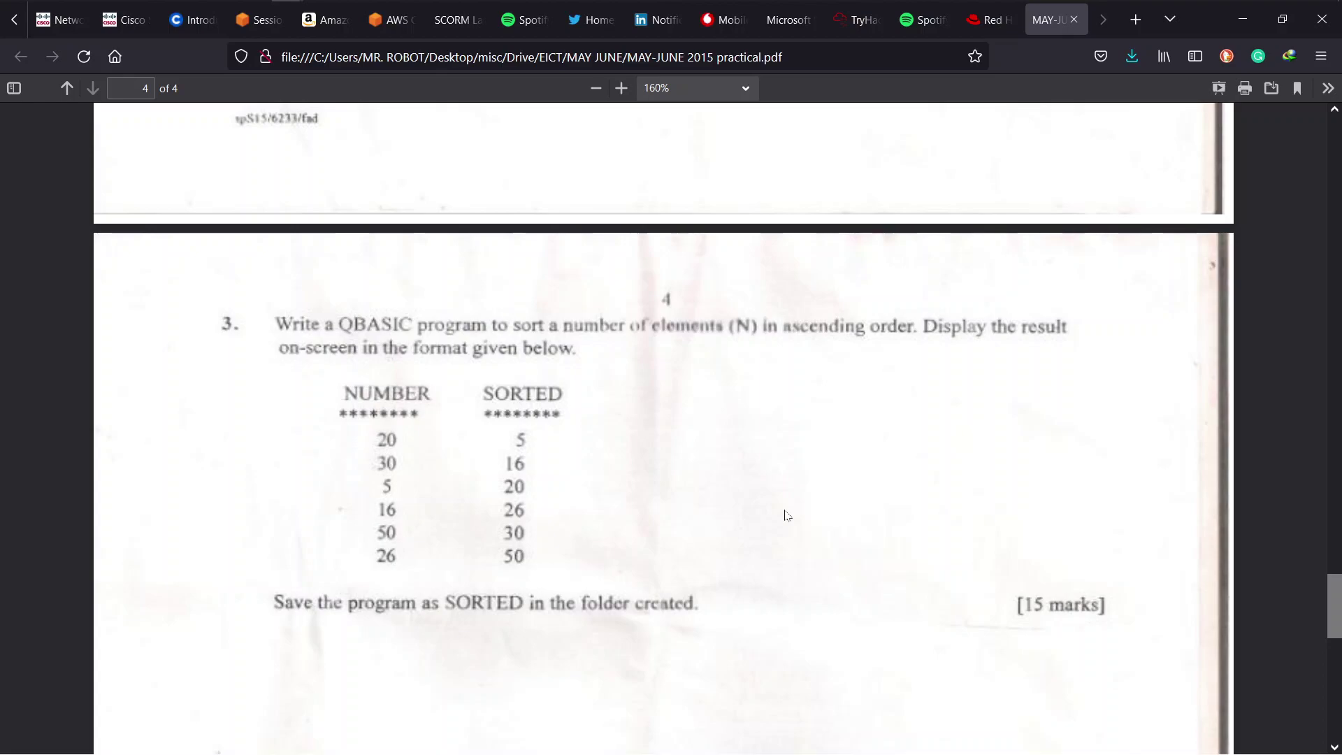
scroll(786, 515, "up", 5)
scroll(787, 516, "up", 20)
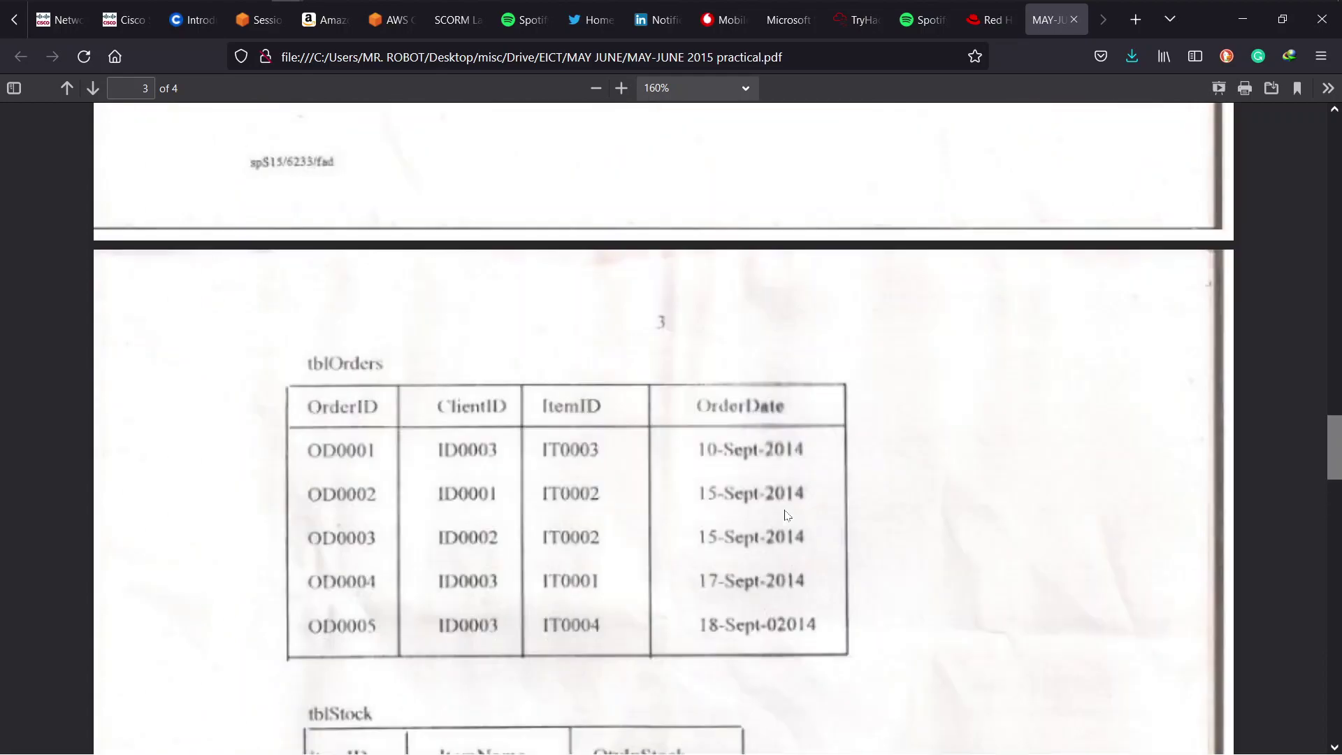
scroll(786, 515, "up", 6)
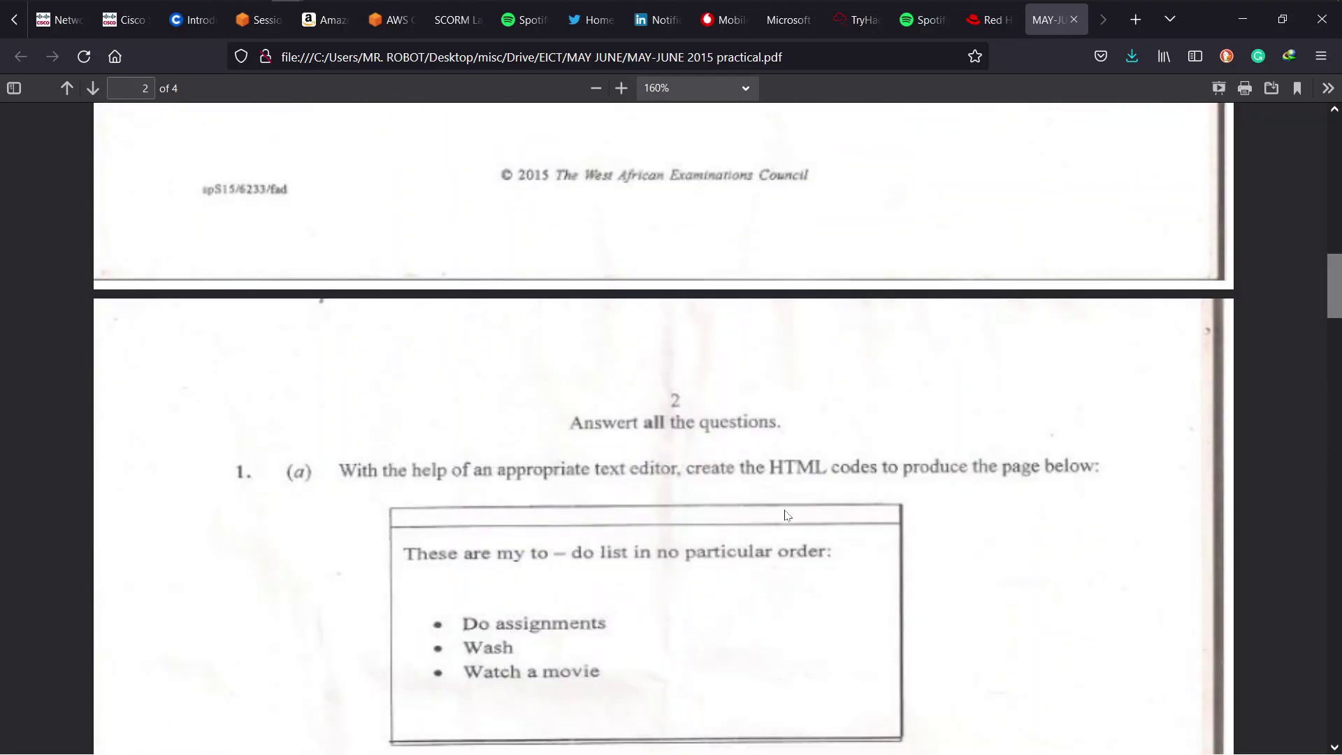
scroll(787, 515, "down", 5)
scroll(786, 515, "up", 1)
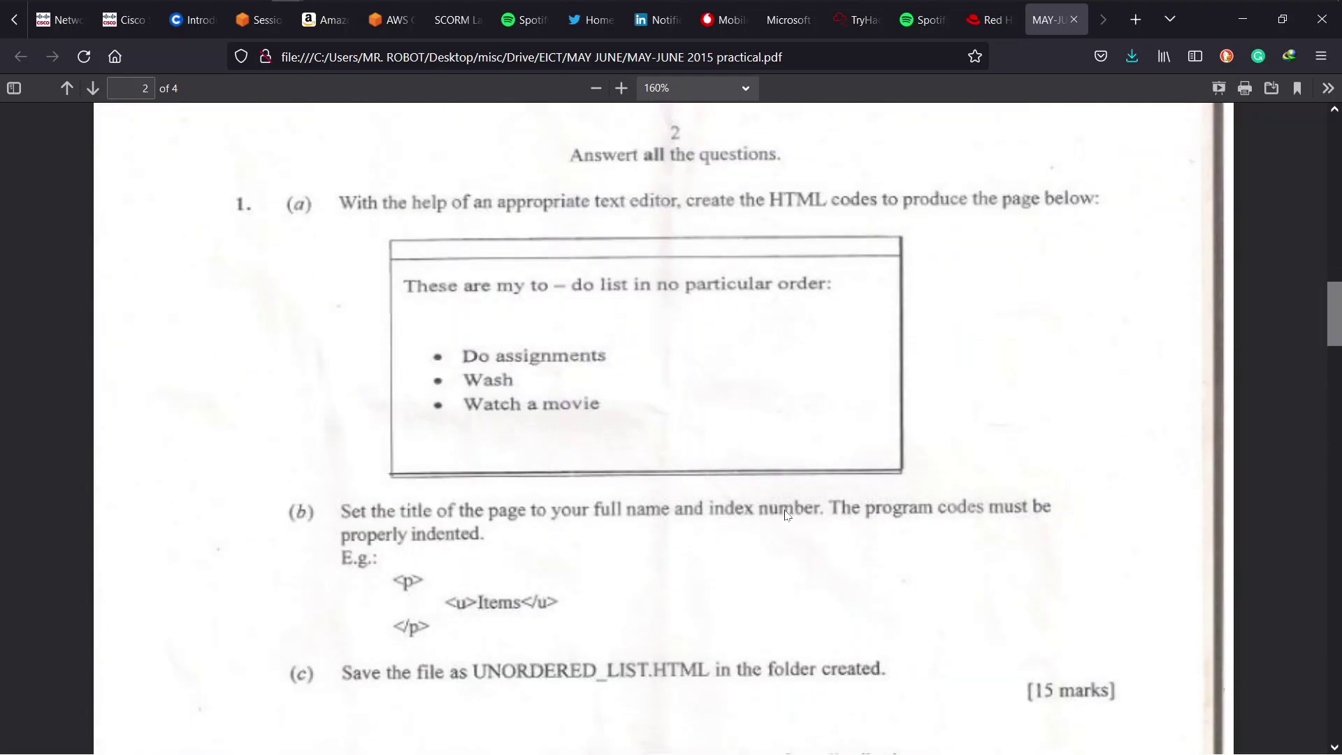